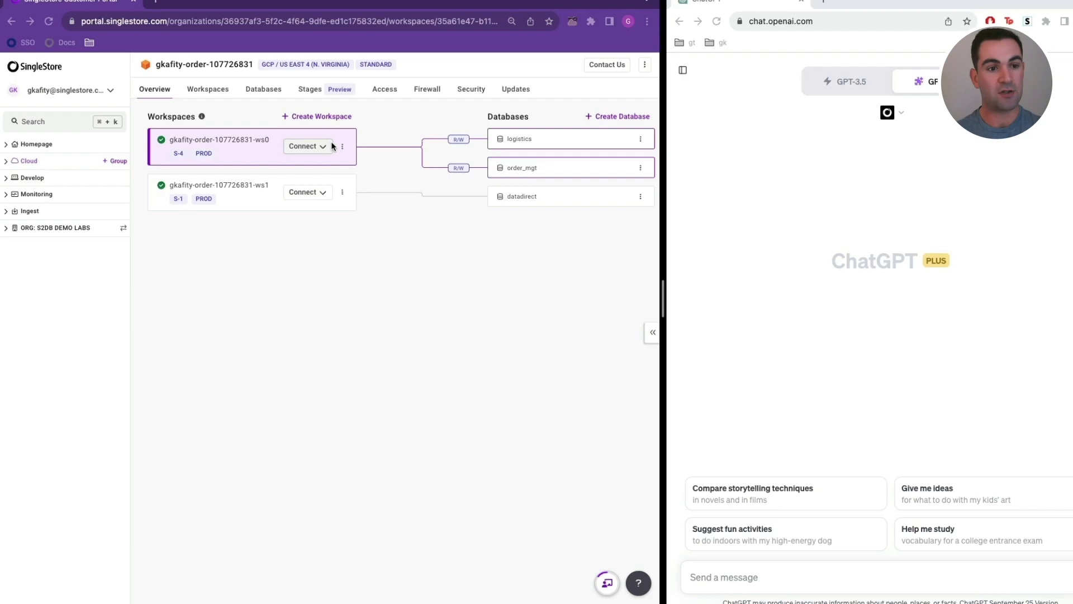
Browse order_mgt's eight columnstore tables and row counts, then return to the databases list.
{"action": "left_click", "coordinate": [266, 90]}
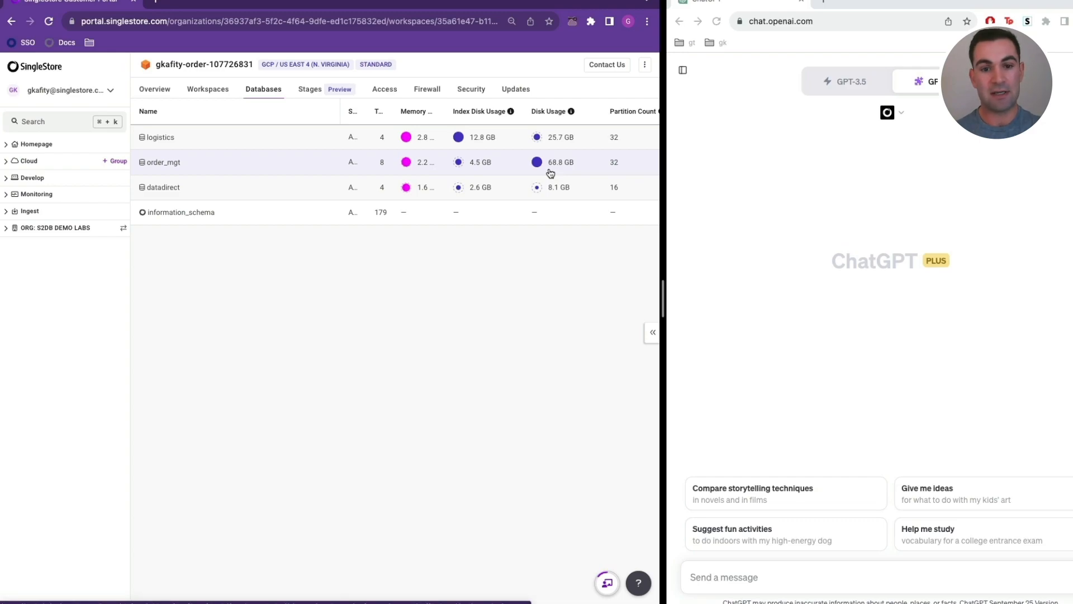
{"action": "left_click", "coordinate": [285, 167]}
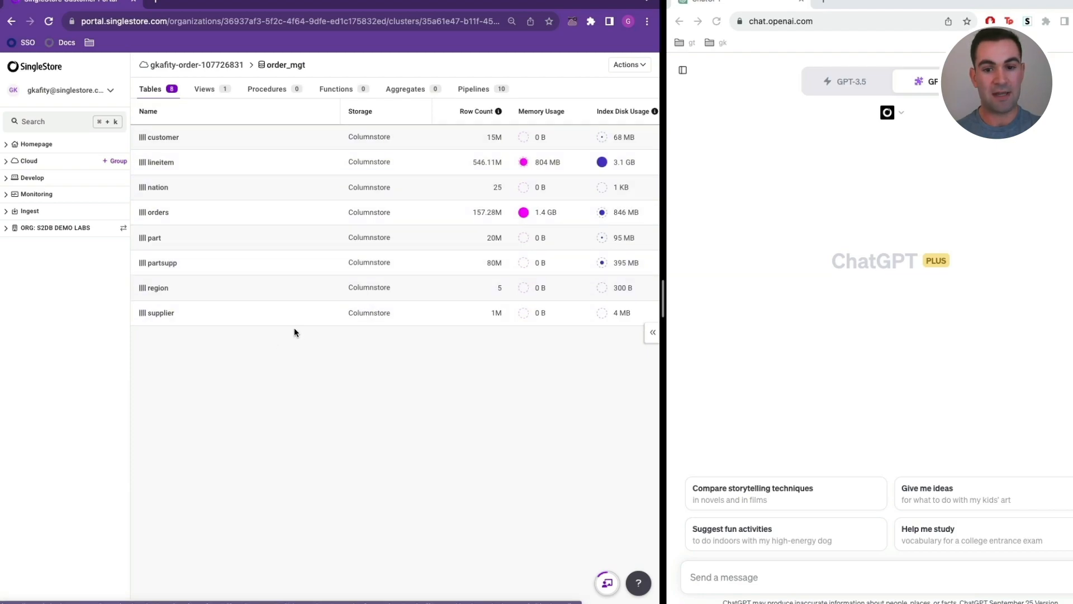
{"action": "scroll", "coordinate": [401, 255], "scroll_direction": "right", "scroll_amount": 5}
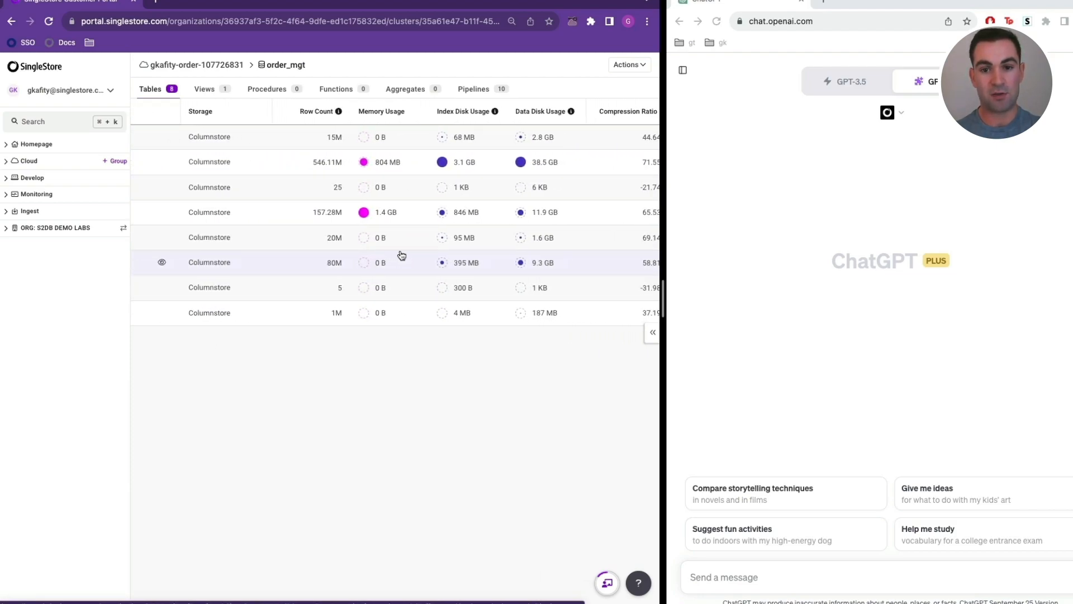
{"action": "scroll", "coordinate": [401, 255], "scroll_direction": "left", "scroll_amount": 5}
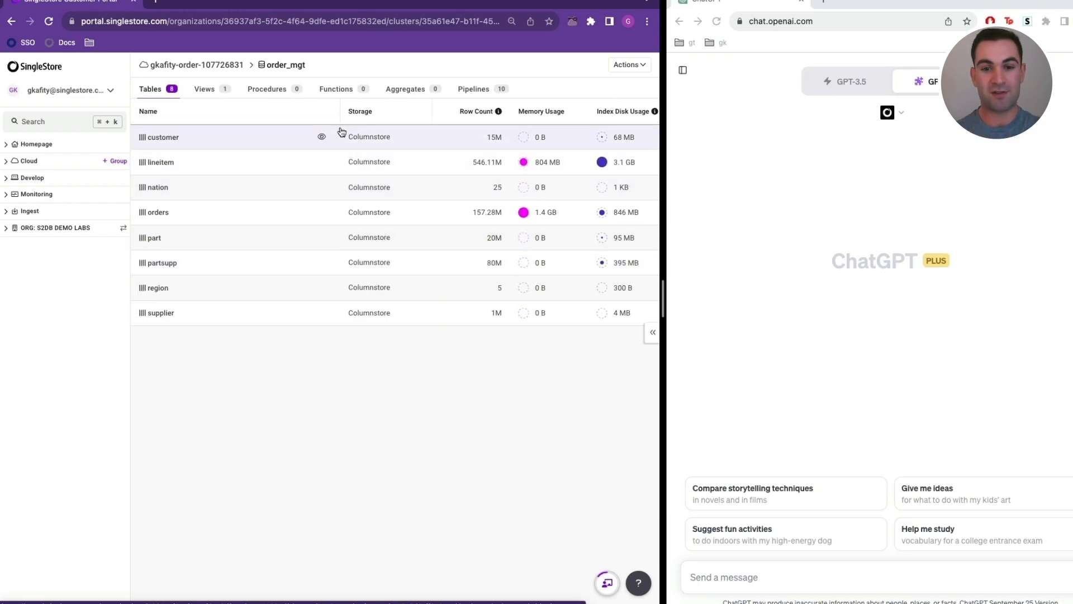
{"action": "left_click", "coordinate": [202, 65]}
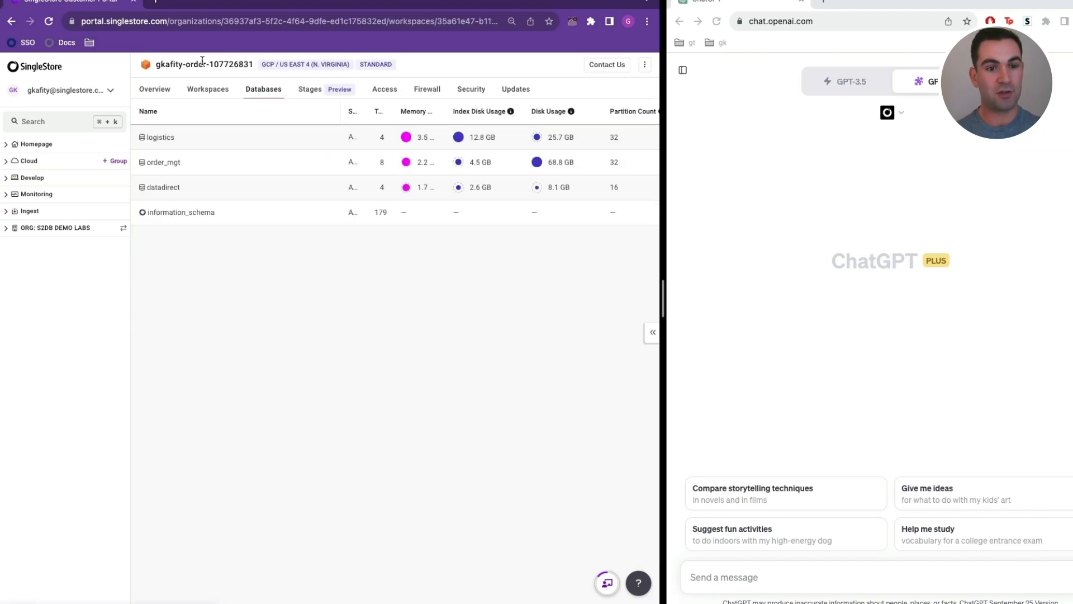
Copy ws0's SingleStore endpoint address via Connect Directly, then close the connection details.
{"action": "left_click", "coordinate": [154, 89]}
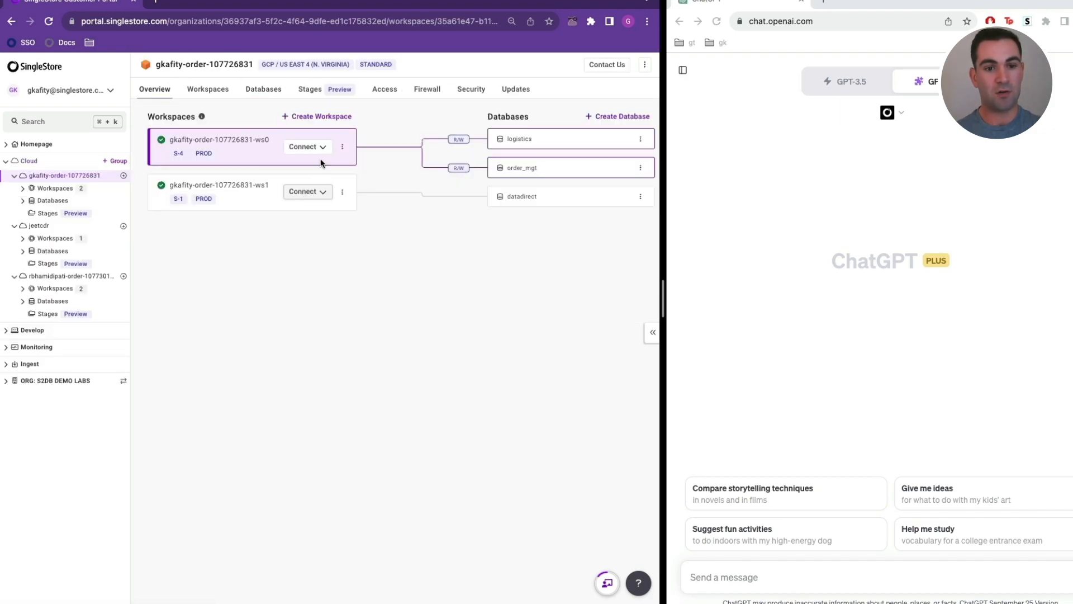
{"action": "left_click", "coordinate": [307, 147]}
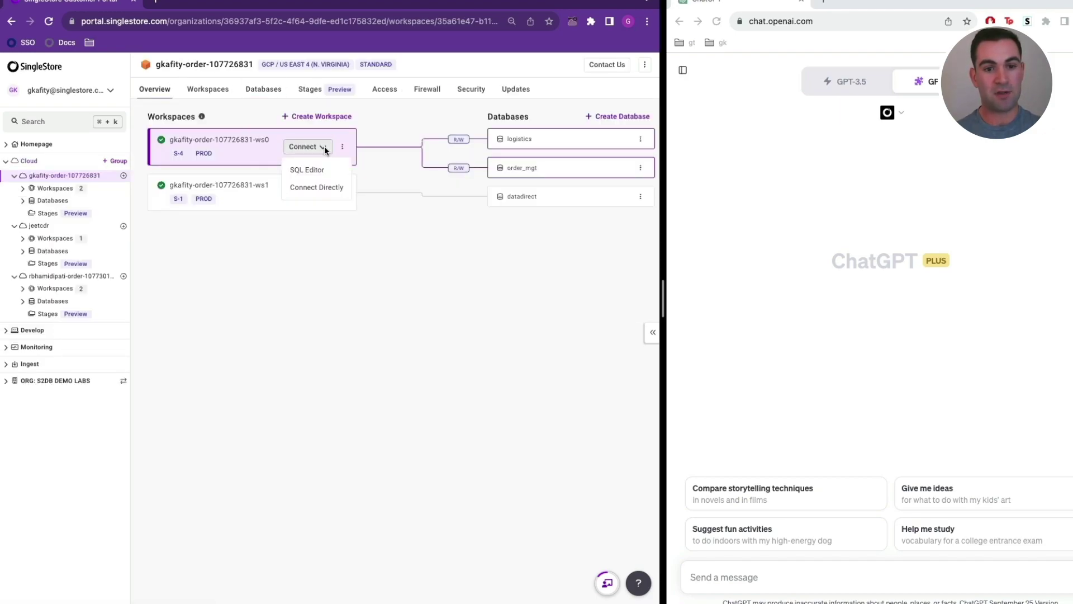
{"action": "left_click", "coordinate": [319, 190]}
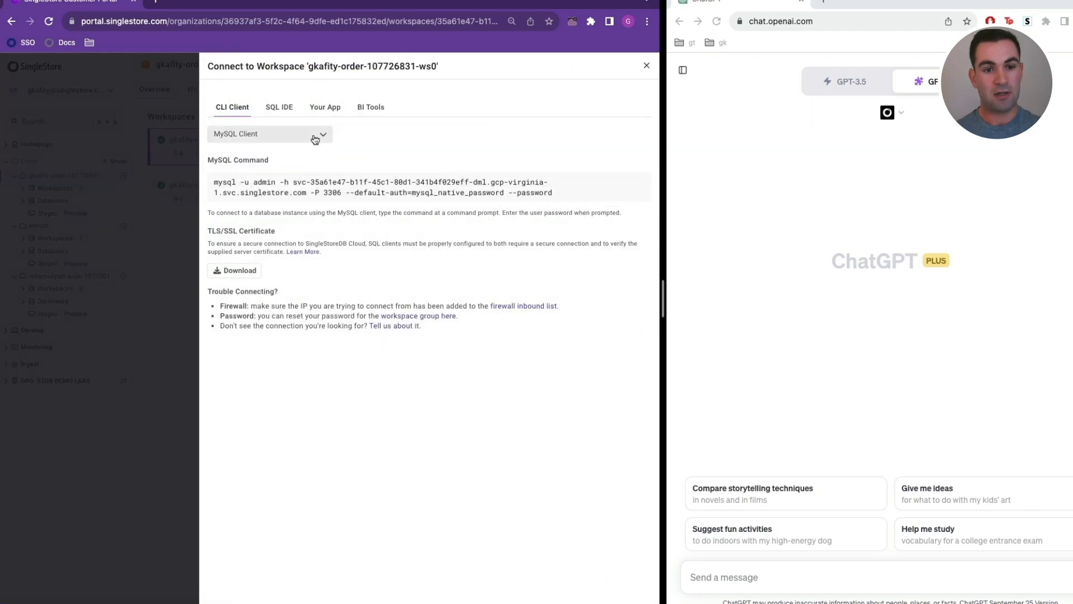
{"action": "left_click", "coordinate": [322, 135]}
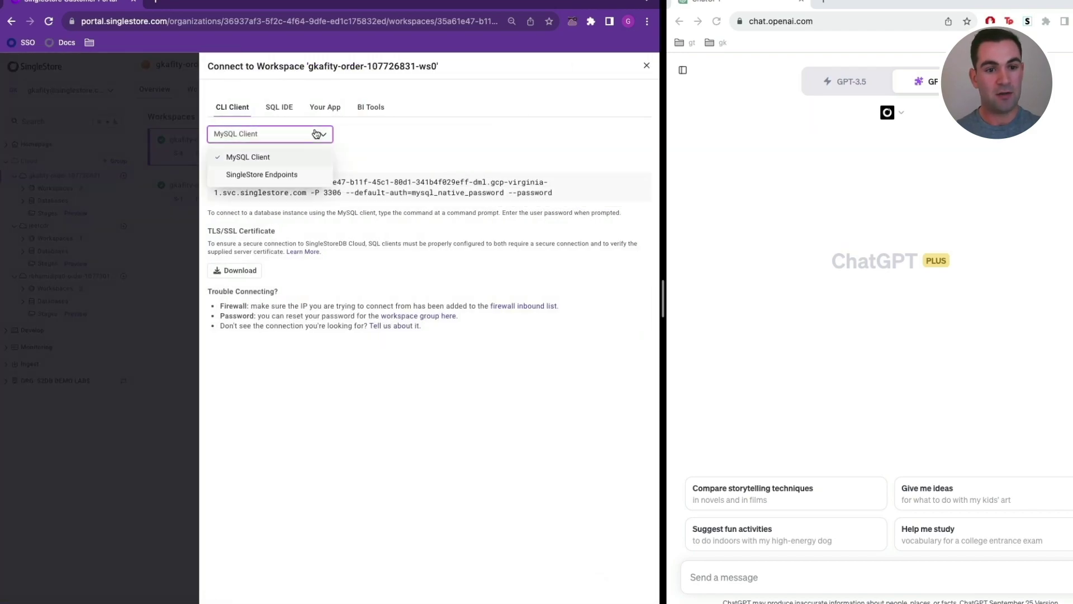
{"action": "left_click", "coordinate": [294, 174]}
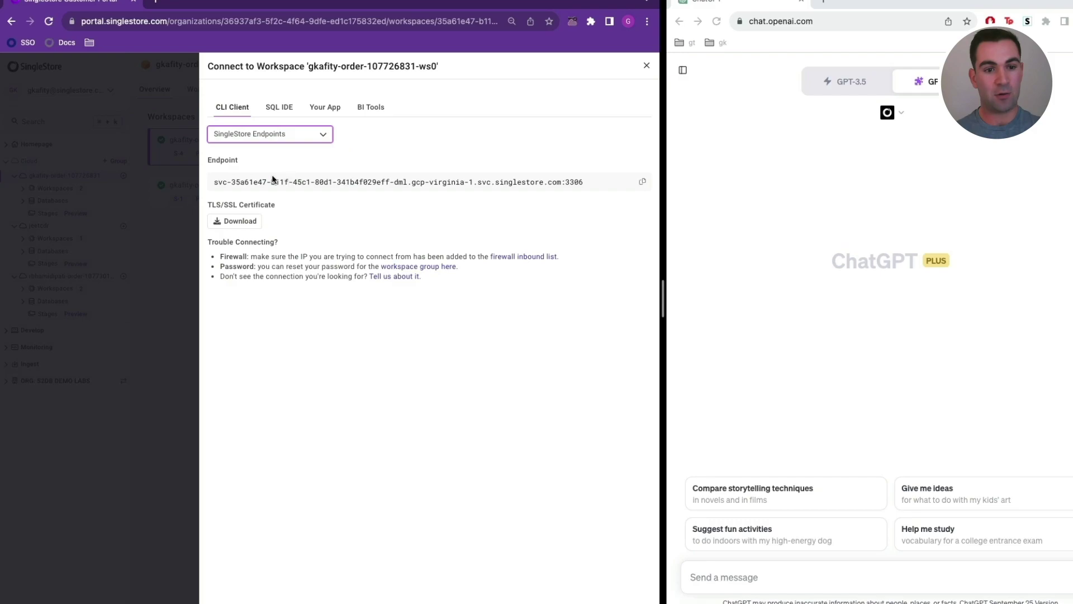
{"action": "left_click", "coordinate": [641, 183]}
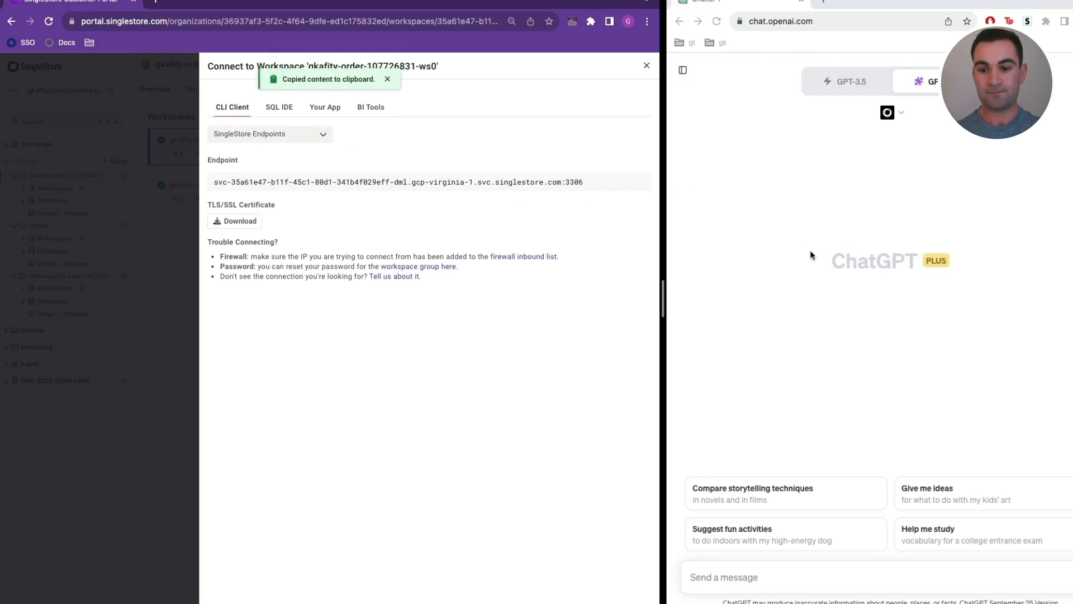
{"action": "left_click", "coordinate": [647, 65]}
{"action": "left_click", "coordinate": [762, 198]}
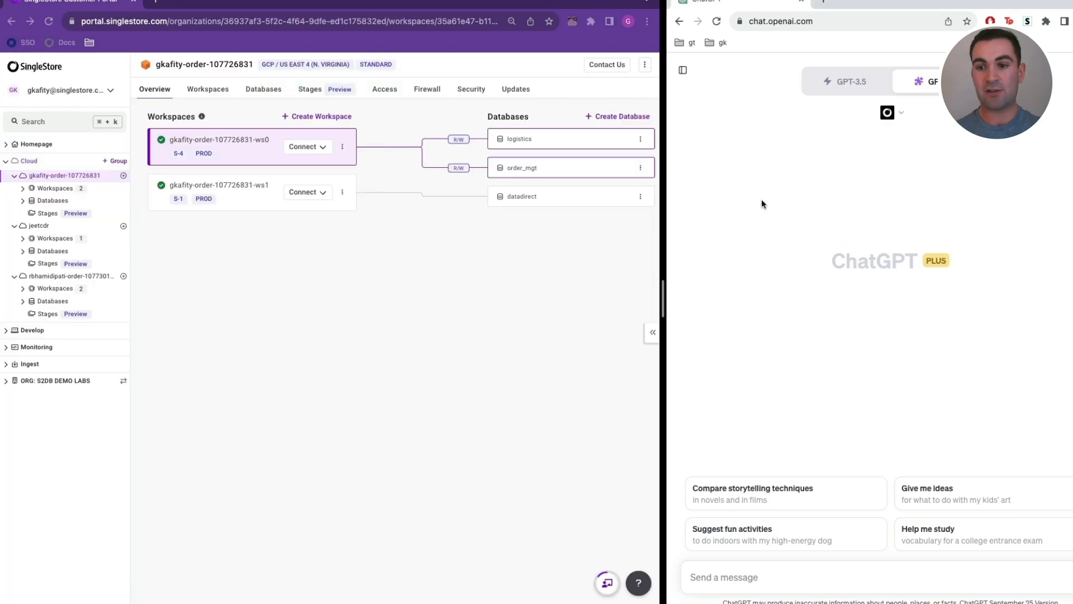
{"action": "left_click", "coordinate": [932, 81]}
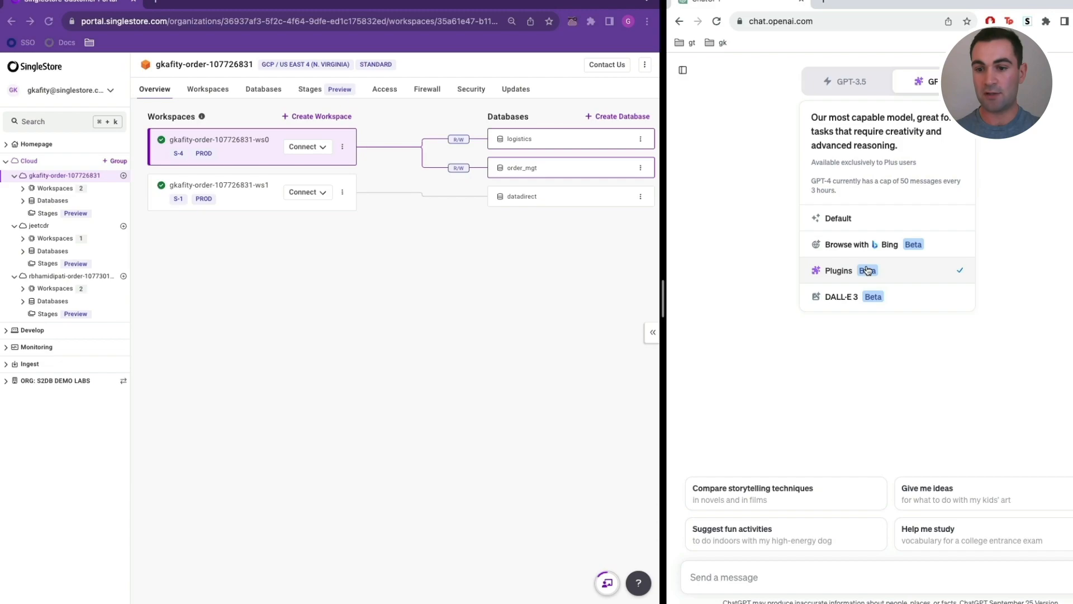
{"action": "left_click", "coordinate": [736, 229]}
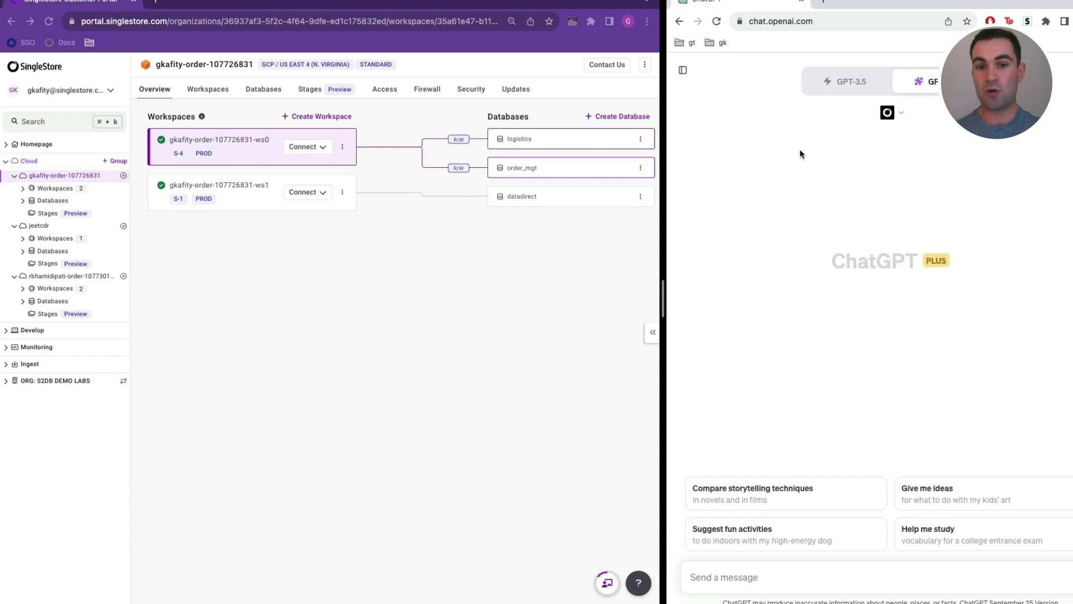
{"action": "left_click", "coordinate": [901, 116]}
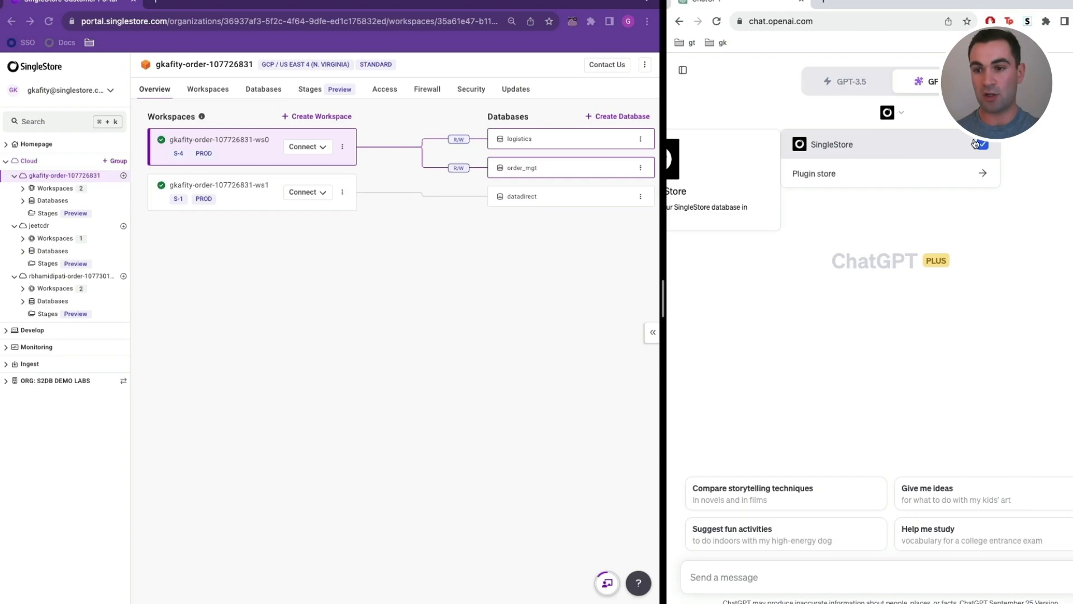
{"action": "left_click", "coordinate": [856, 366]}
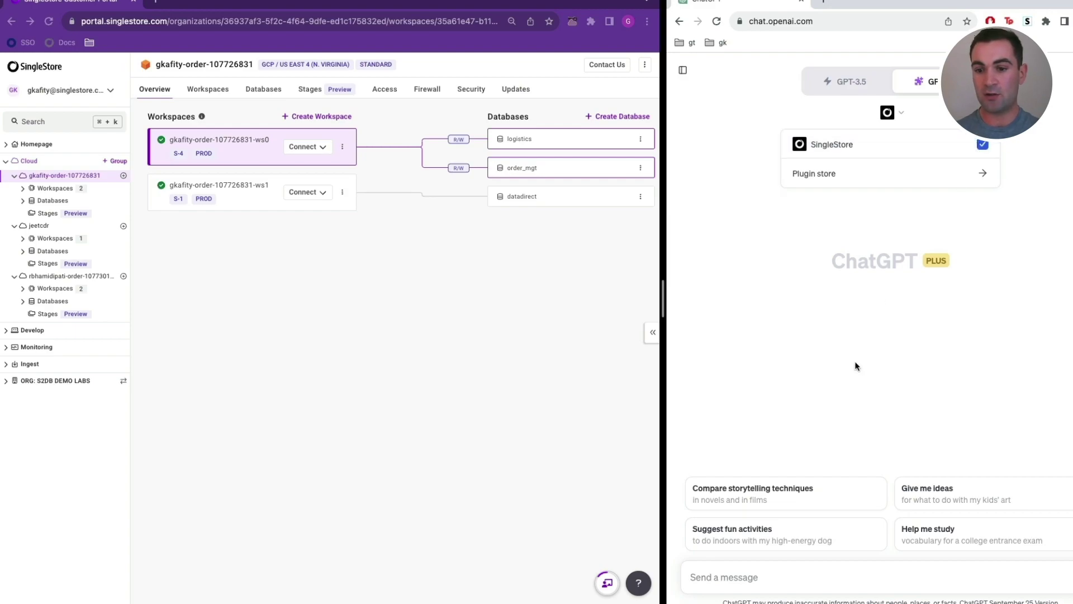
{"action": "left_click", "coordinate": [739, 578]}
{"action": "type", "text": "lets connect ot"}
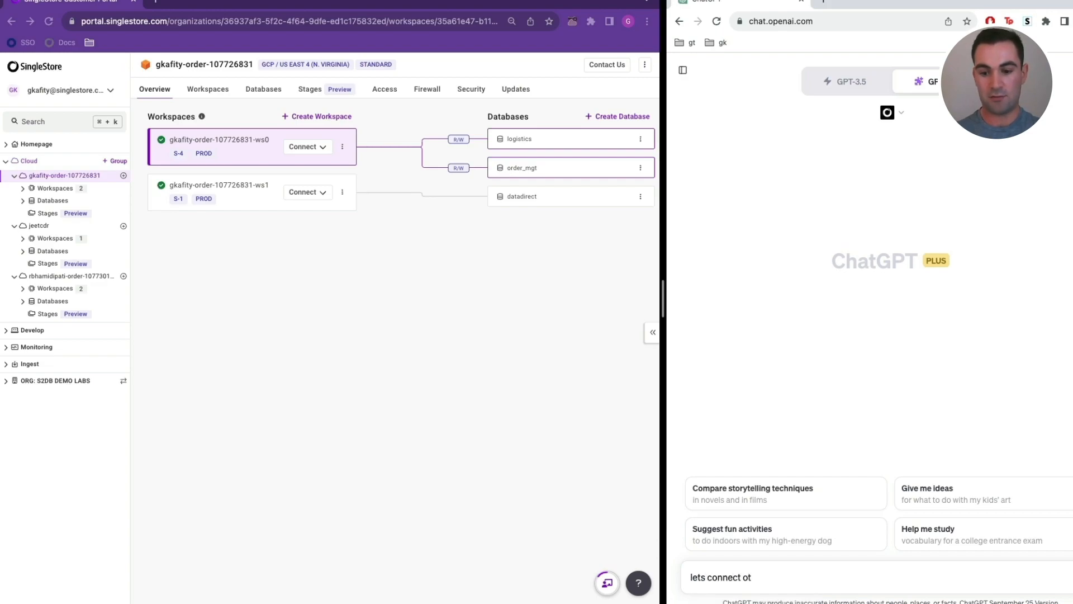
{"action": "type", "text": " to singlestore"}
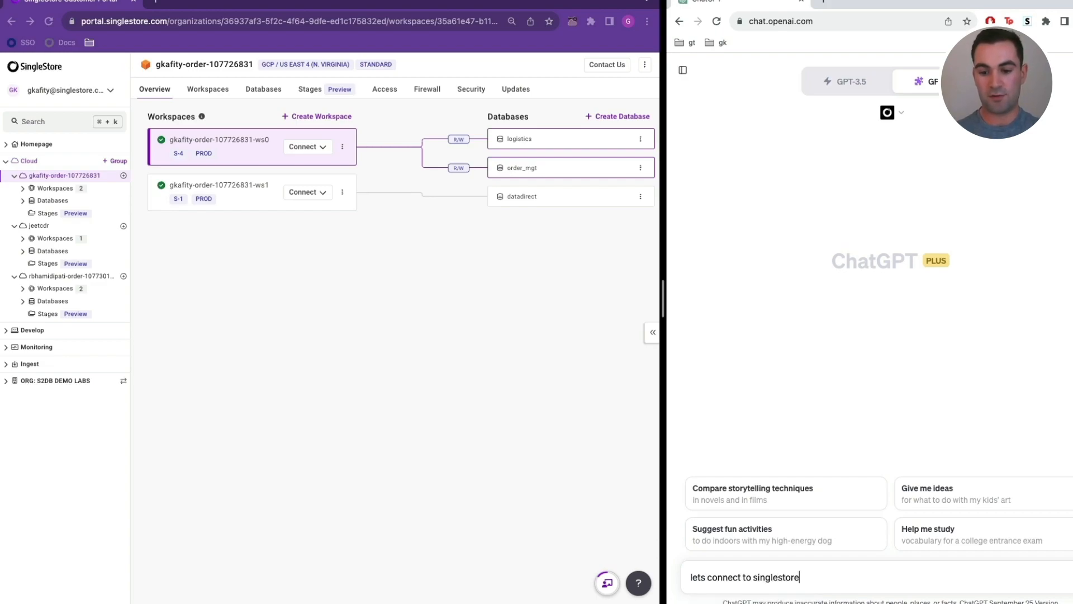
Send 'lets connect to singlestore' and 'yes please', then follow the plugin's database connection link.
{"action": "key", "text": "Return"}
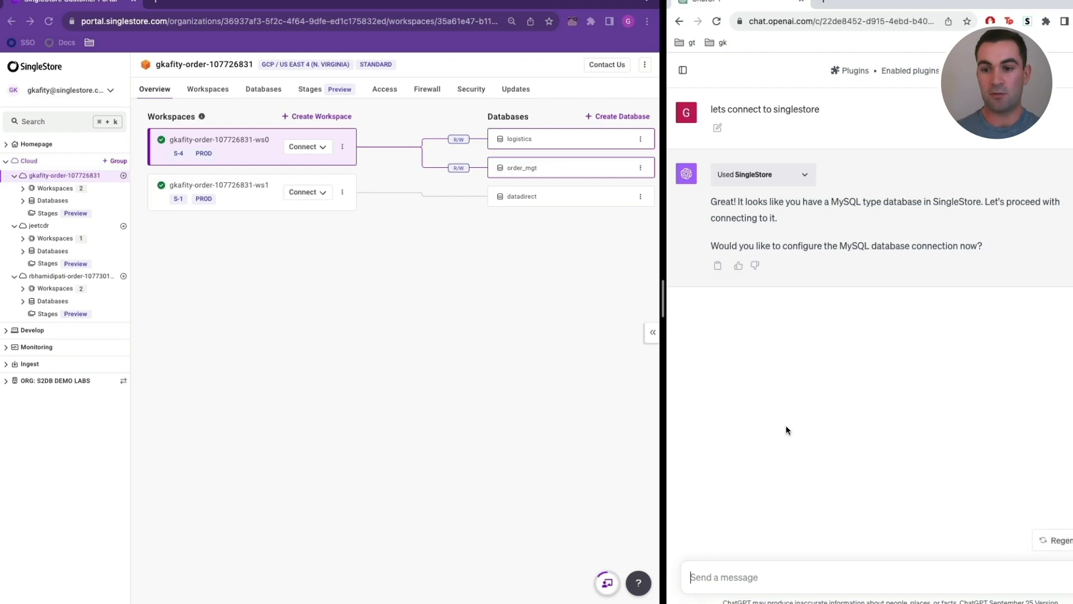
{"action": "type", "text": "yes p"}
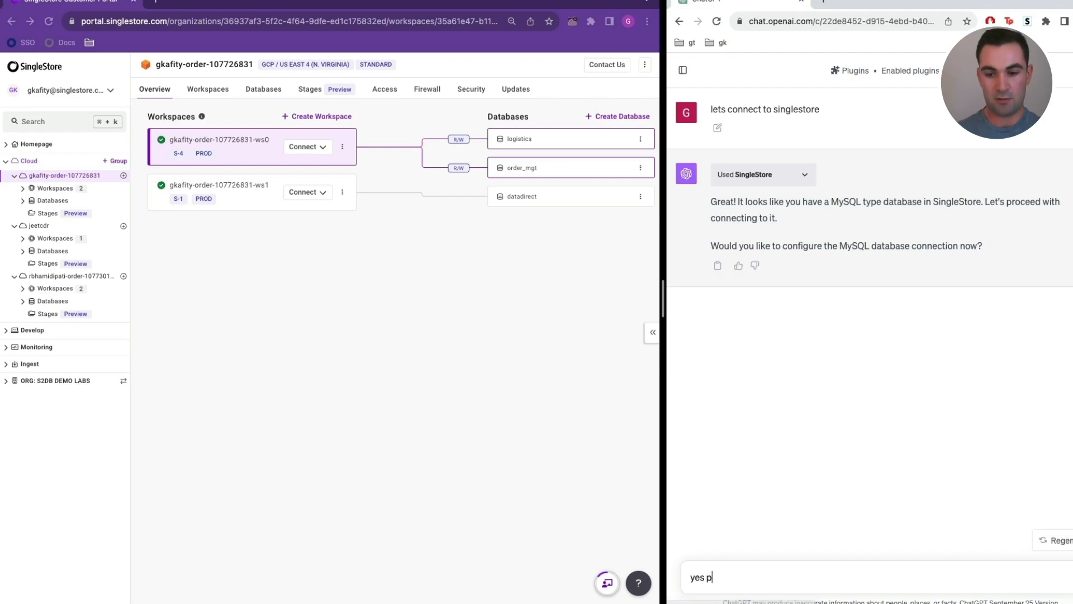
{"action": "type", "text": "lease"}
{"action": "key", "text": "Return"}
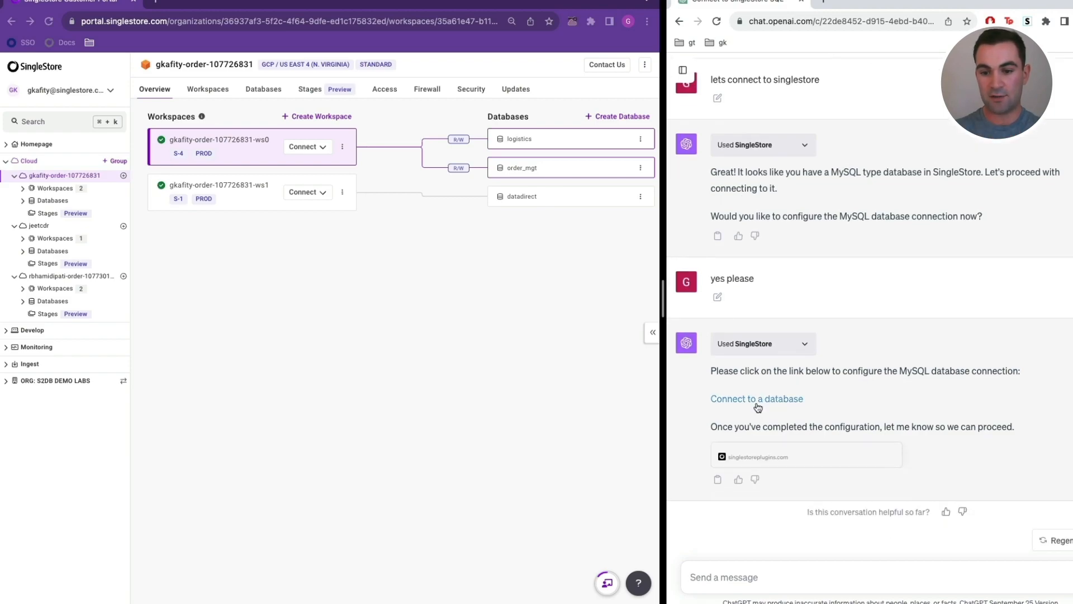
{"action": "left_click", "coordinate": [756, 398]}
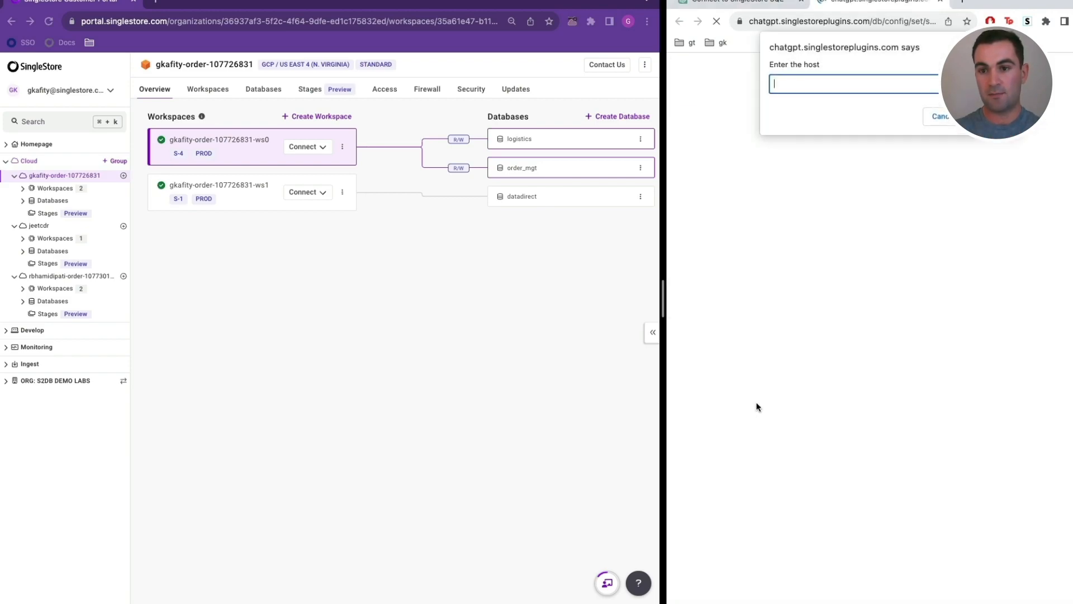
Enter the pasted endpoint as host, admin user, its password and the order_mgt database.
{"action": "key", "text": "ctrl+v"}
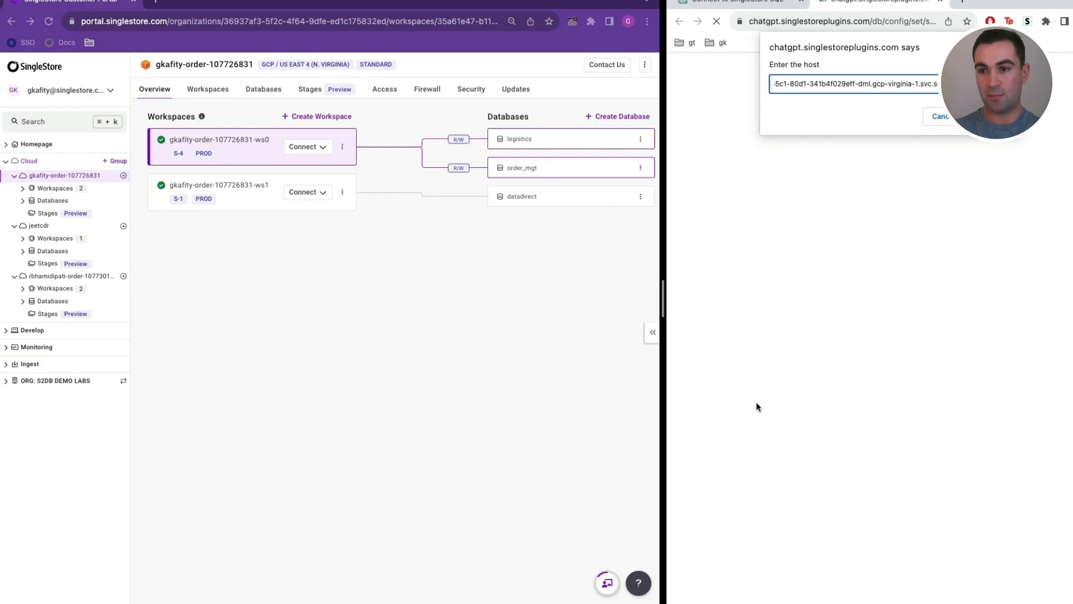
{"action": "key", "text": "Left"}
{"action": "key", "text": "Left"}
{"action": "key", "text": "Left"}
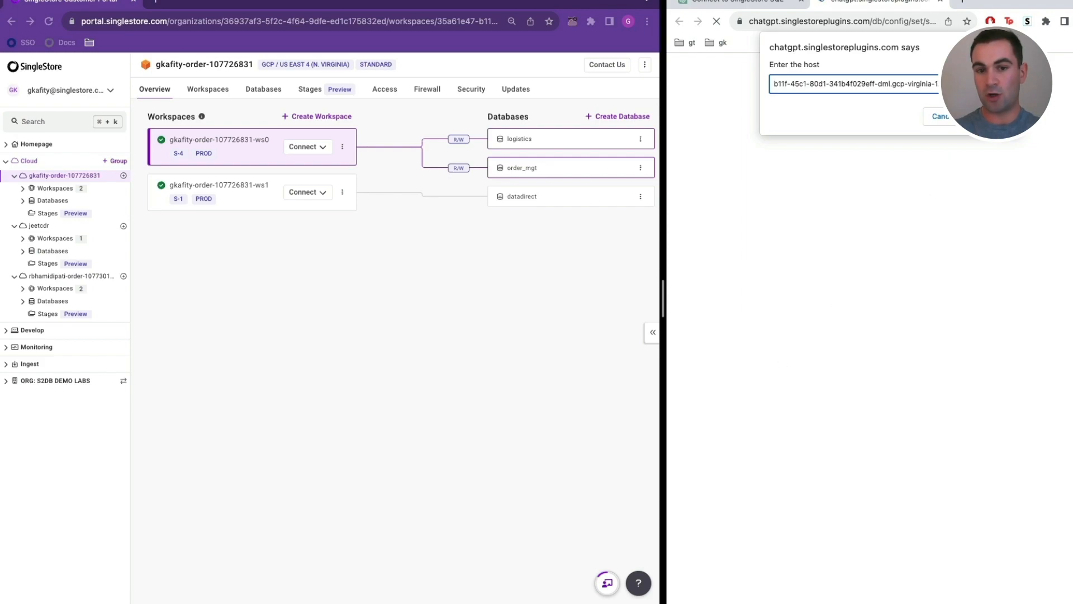
{"action": "key", "text": "Return"}
{"action": "type", "text": "admin"}
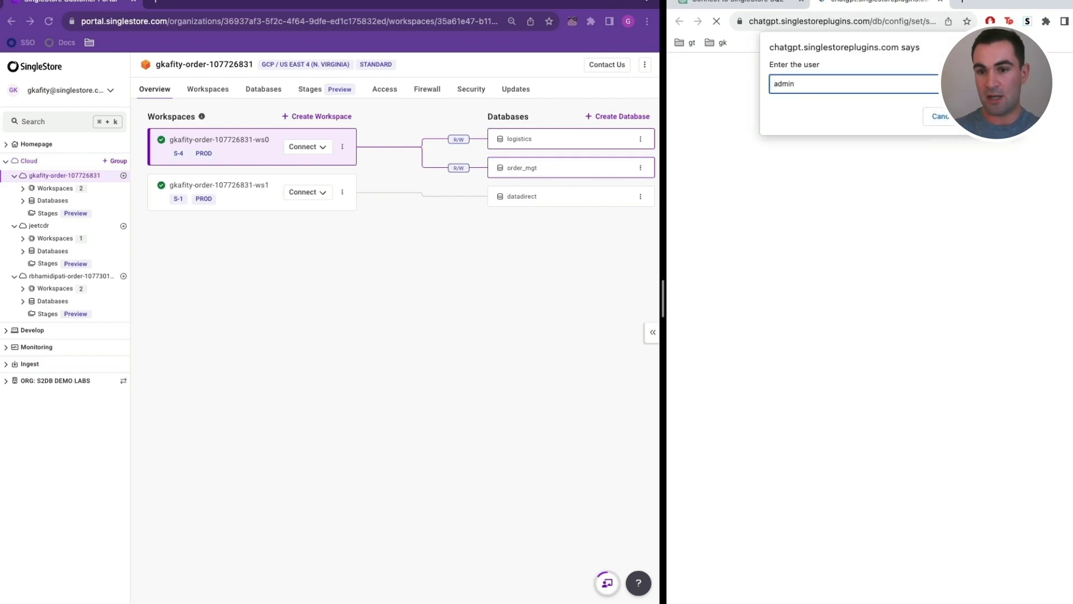
{"action": "key", "text": "Return"}
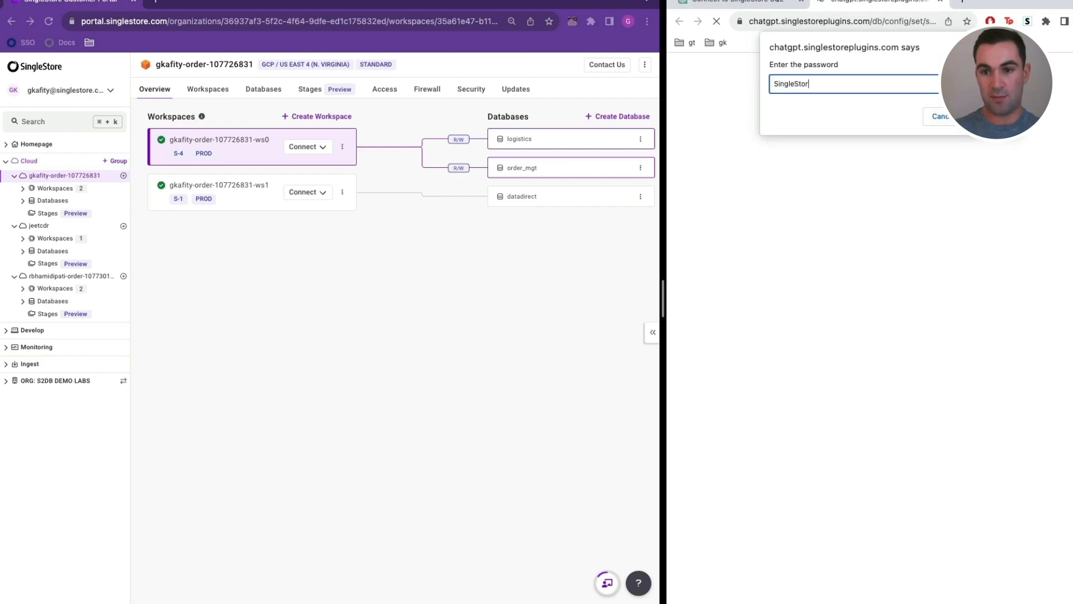
{"action": "key", "text": "Return"}
{"action": "type", "text": "or"}
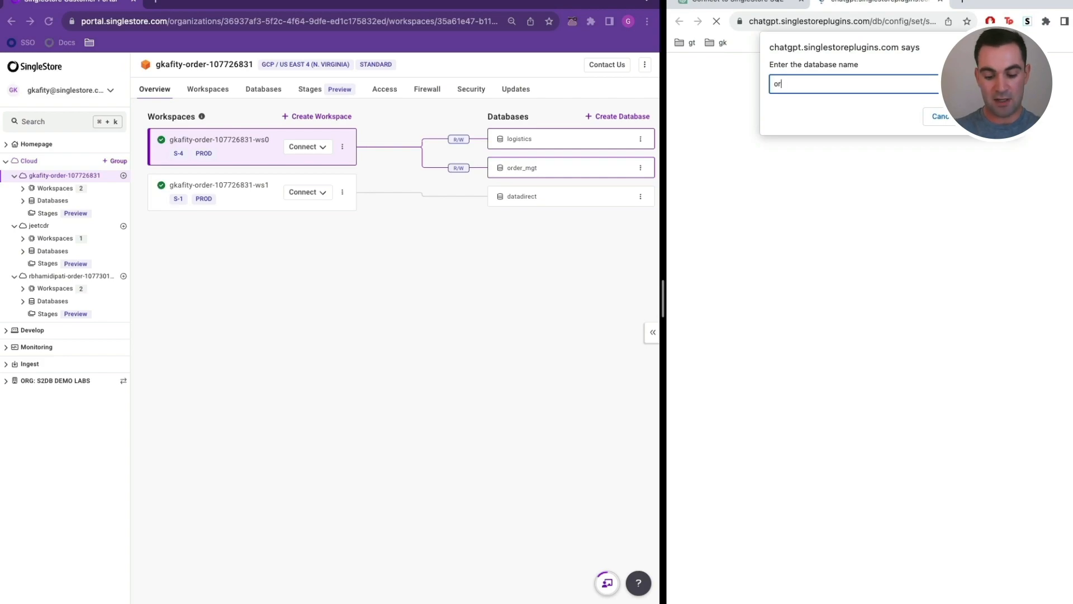
{"action": "type", "text": "der_mgt"}
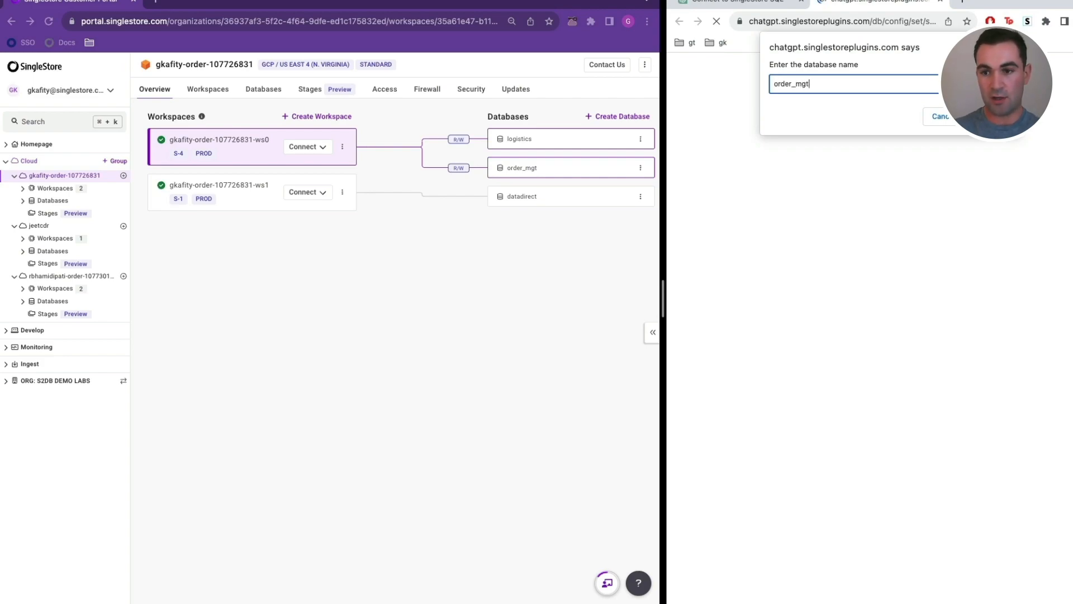
{"action": "key", "text": "Return"}
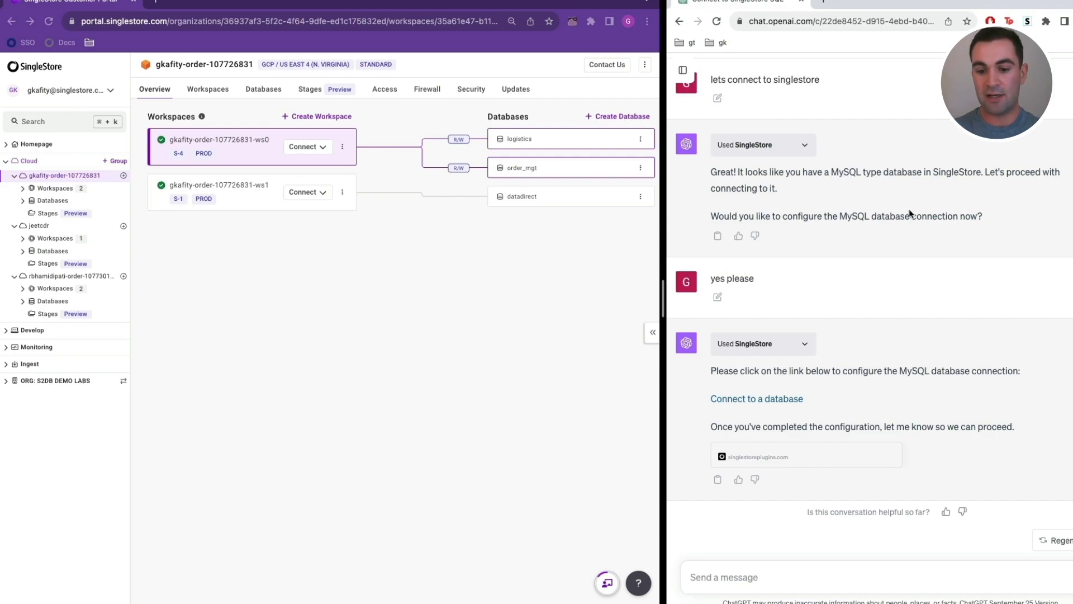
Ask 'how many tables are in my database' and get the nine order_mgt tables listed.
{"action": "left_click", "coordinate": [712, 576]}
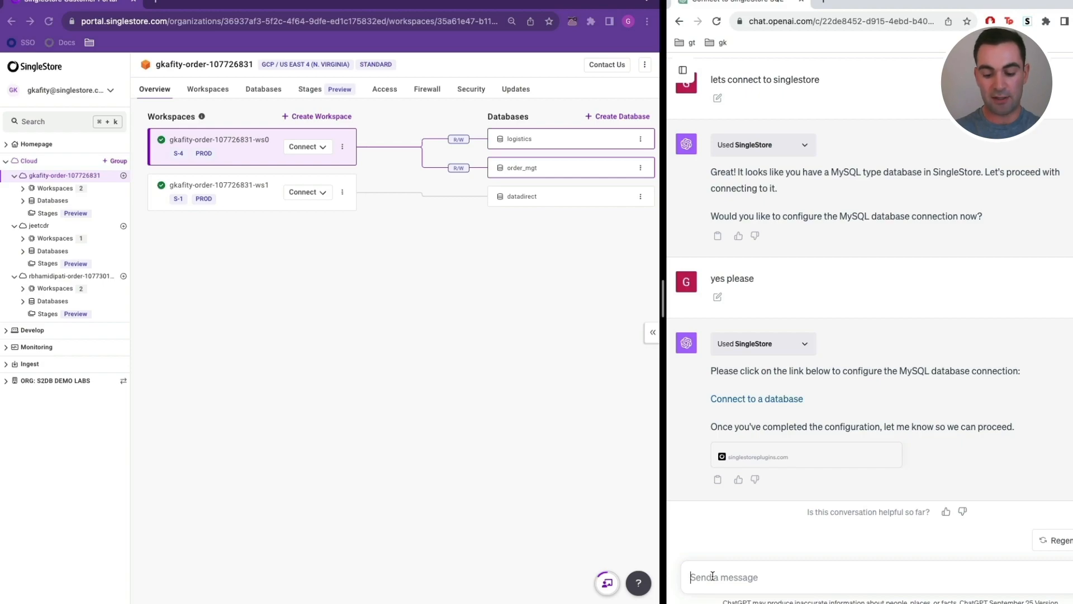
{"action": "type", "text": "how many tab"}
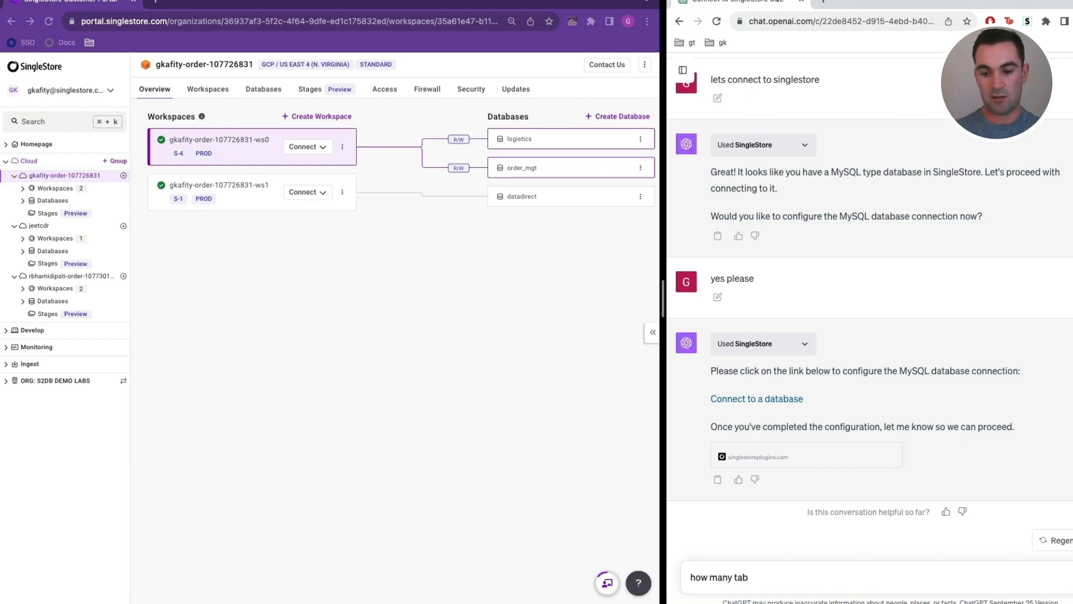
{"action": "type", "text": "les are in my databas"}
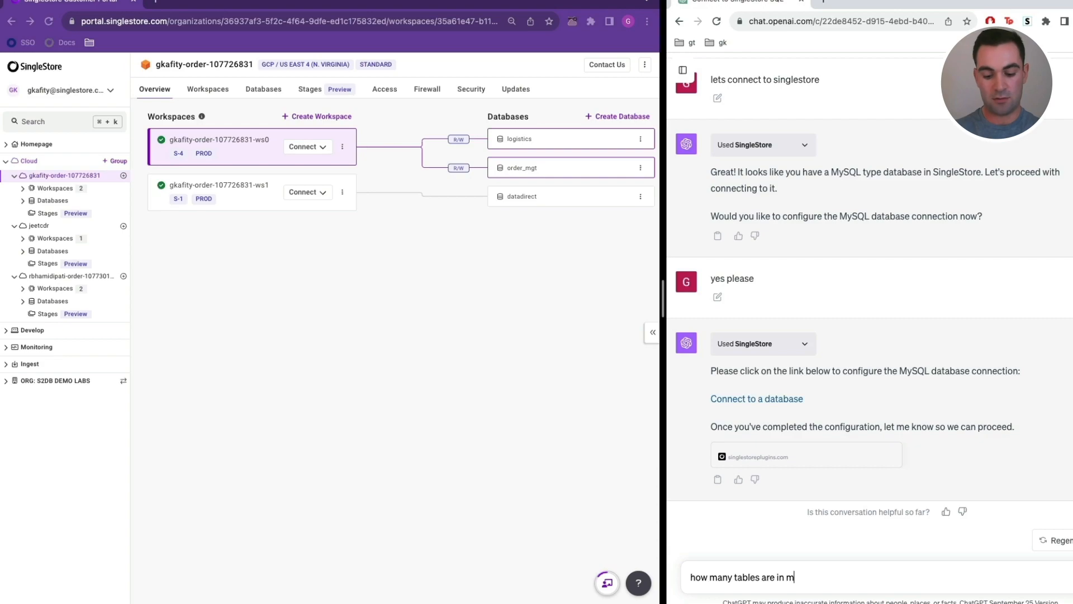
{"action": "type", "text": "e"}
{"action": "key", "text": "Return"}
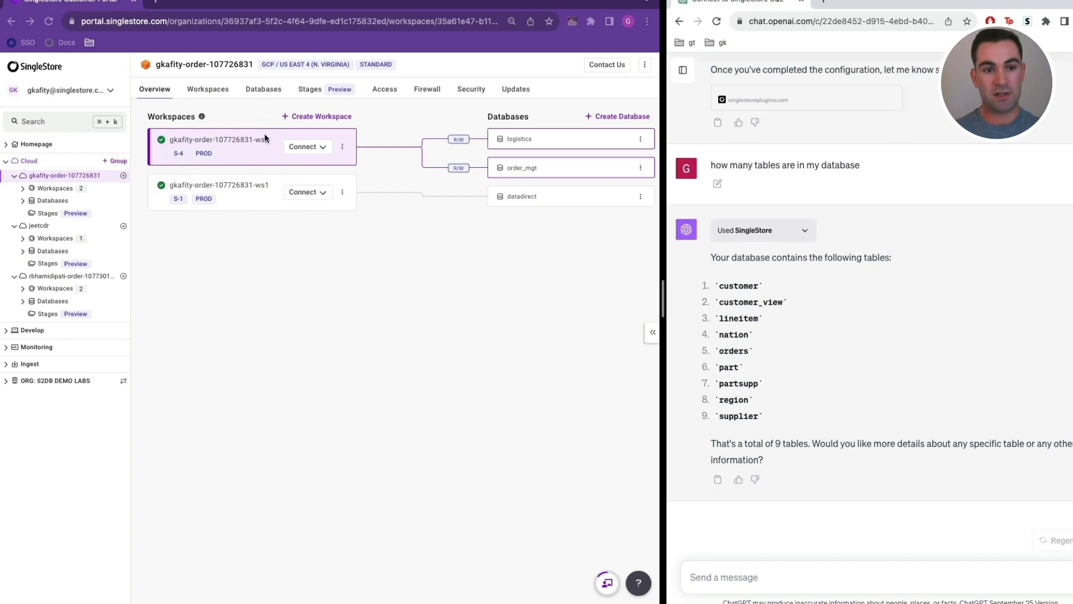
Show order_mgt's eight columnstore tables with row counts from the Databases list.
{"action": "left_click", "coordinate": [262, 89]}
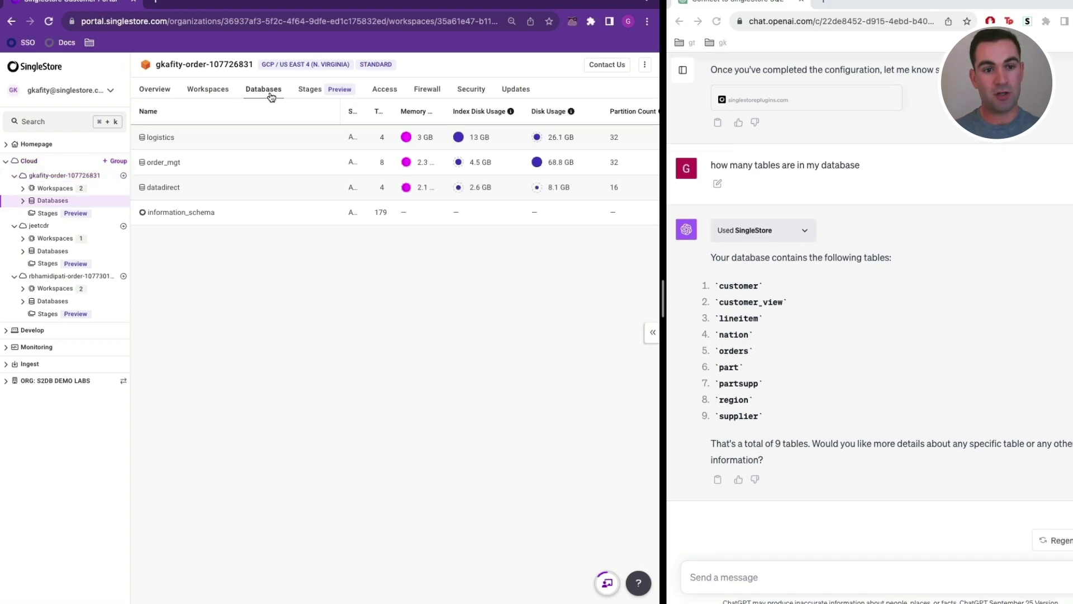
{"action": "left_click", "coordinate": [244, 162]}
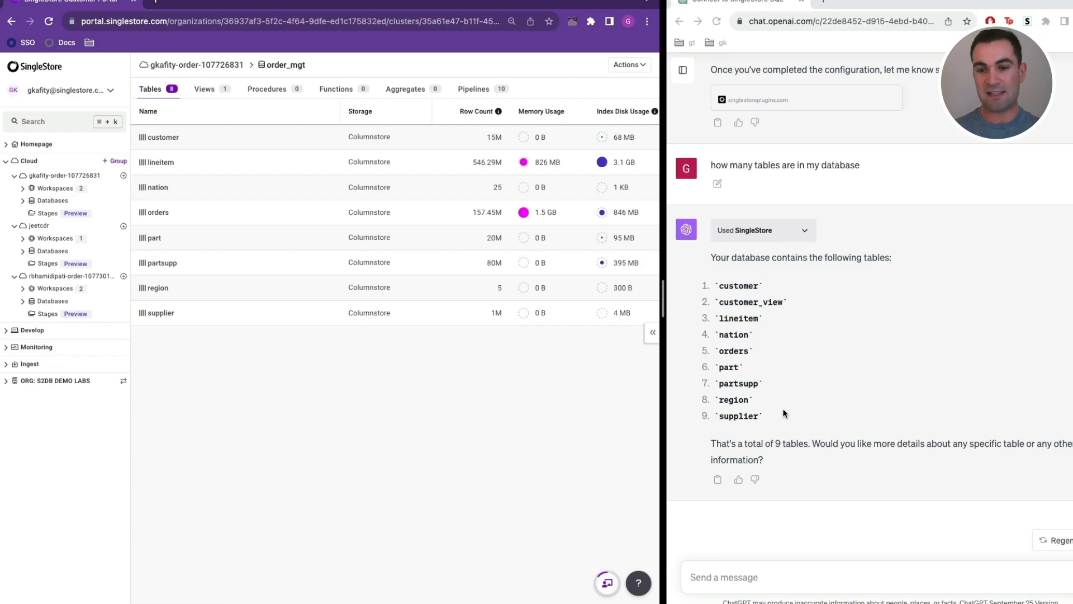
{"action": "left_click", "coordinate": [806, 232]}
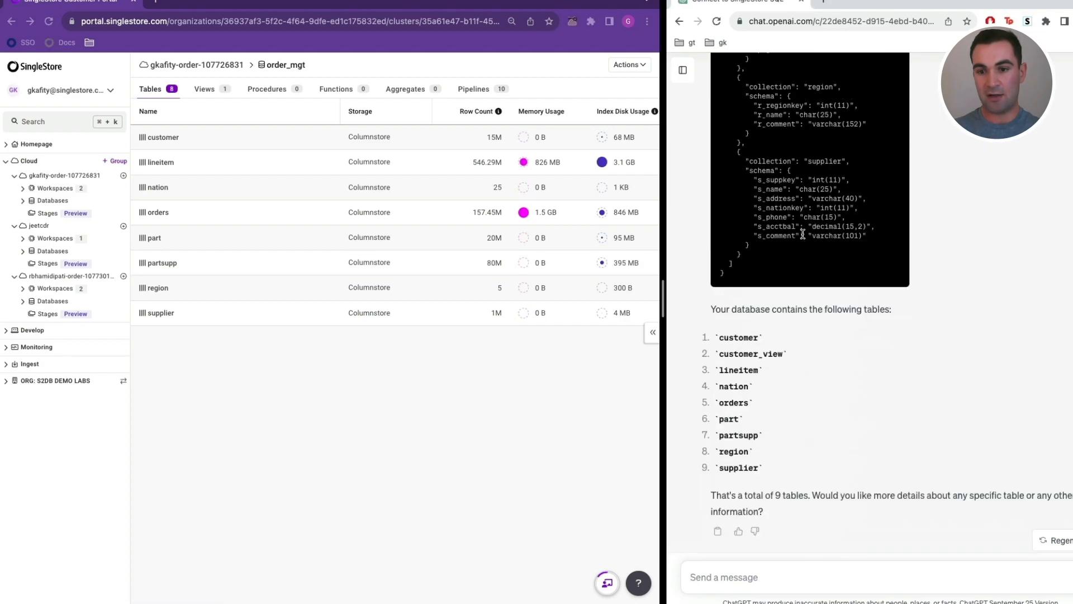
{"action": "scroll", "coordinate": [803, 235], "scroll_direction": "up", "scroll_amount": 10}
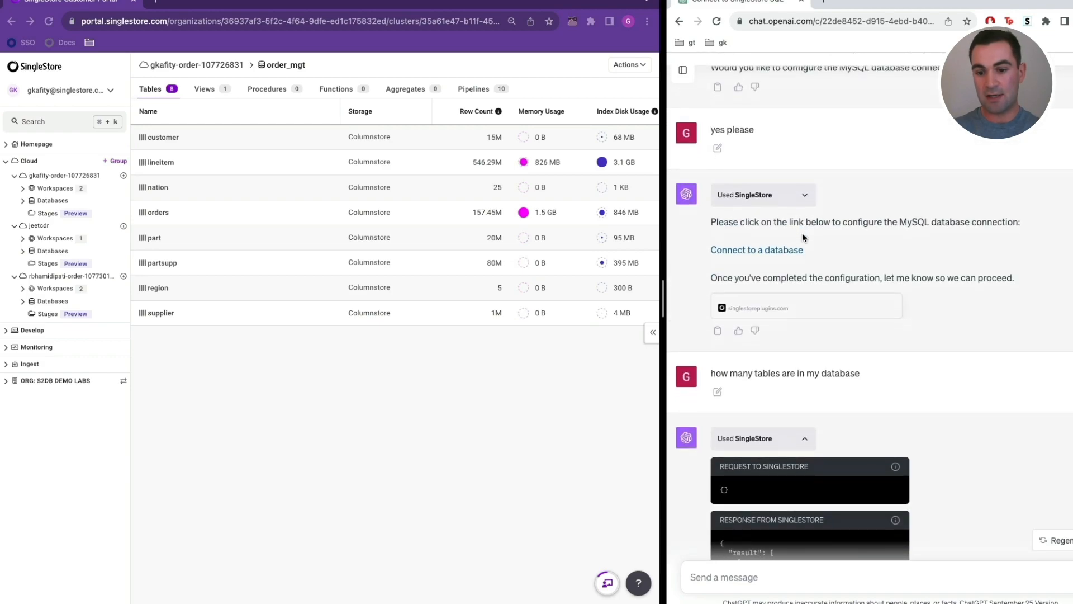
{"action": "scroll", "coordinate": [802, 232], "scroll_direction": "down", "scroll_amount": 10}
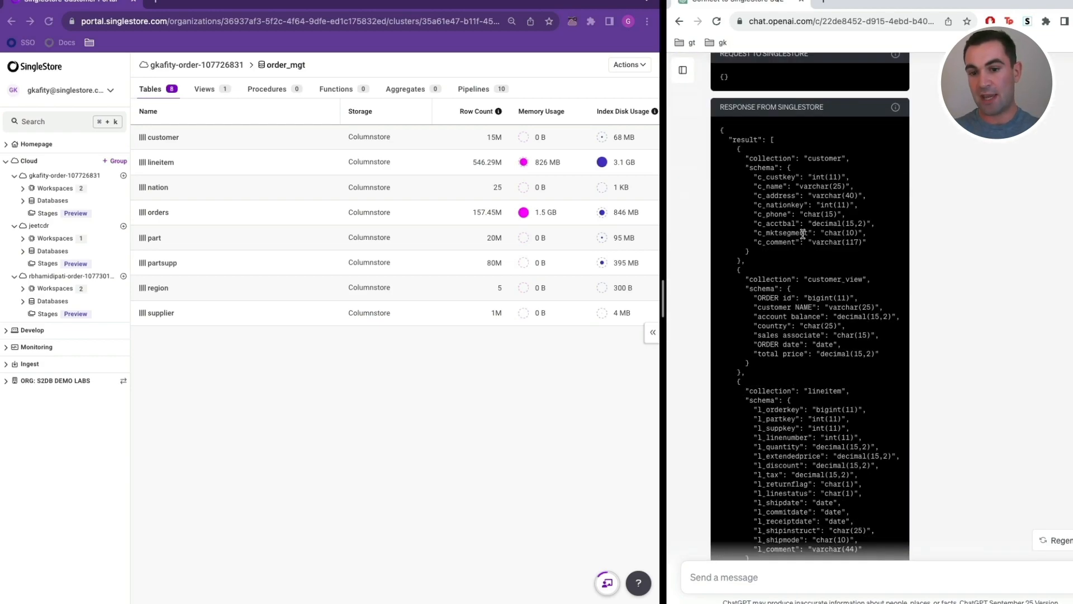
{"action": "scroll", "coordinate": [802, 236], "scroll_direction": "up", "scroll_amount": 3}
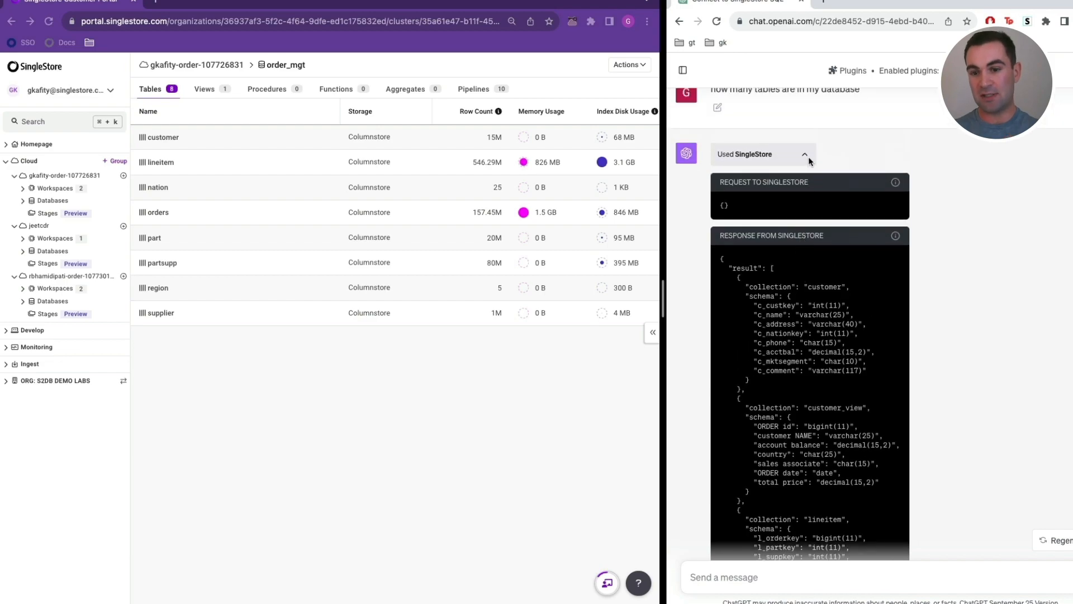
{"action": "left_click", "coordinate": [805, 157]}
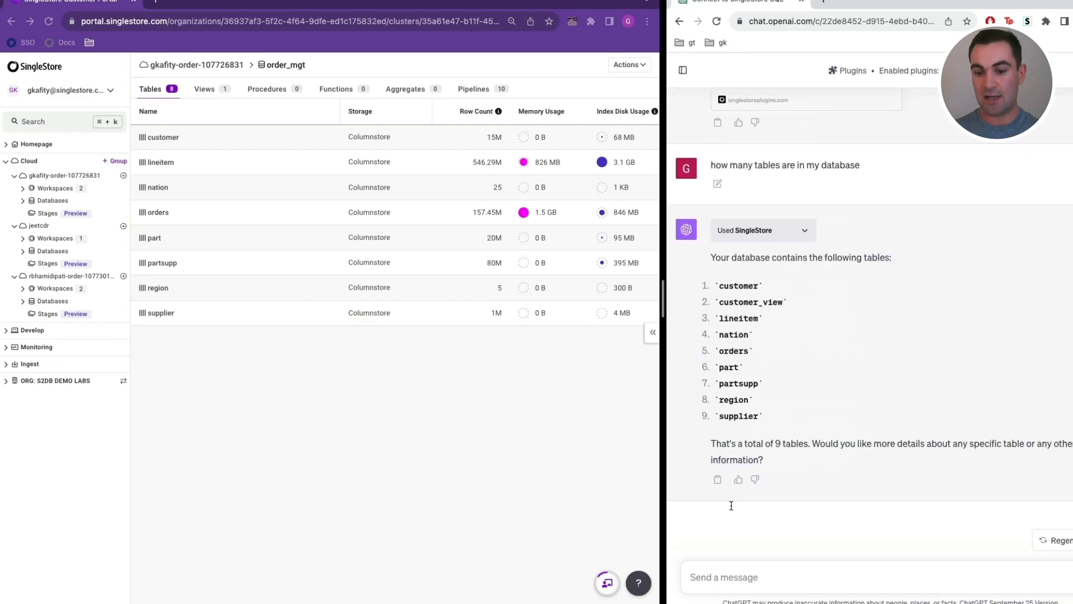
Ask 'who are my top 5 most valuable customers?' and get them ranked by spending.
{"action": "left_click", "coordinate": [731, 577]}
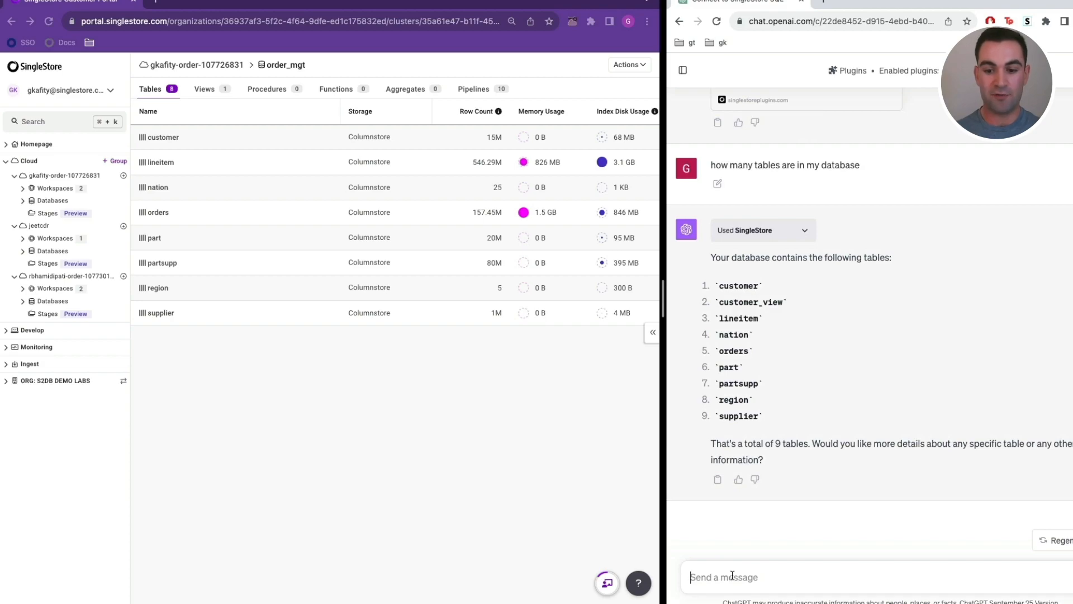
{"action": "type", "text": "who a"}
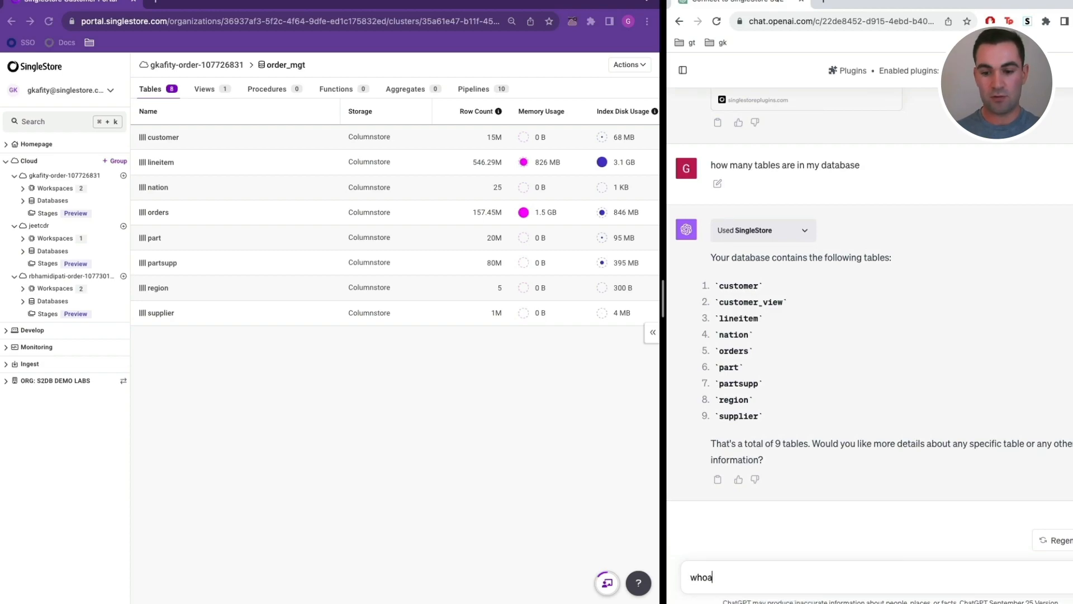
{"action": "type", "text": "re my top "}
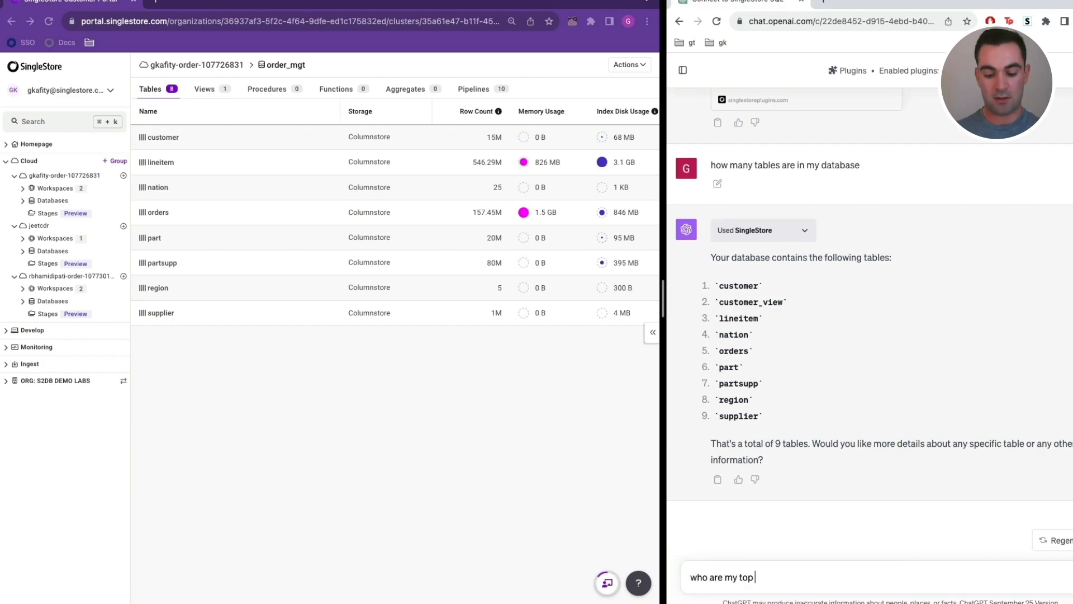
{"action": "type", "text": "5 most valuab"}
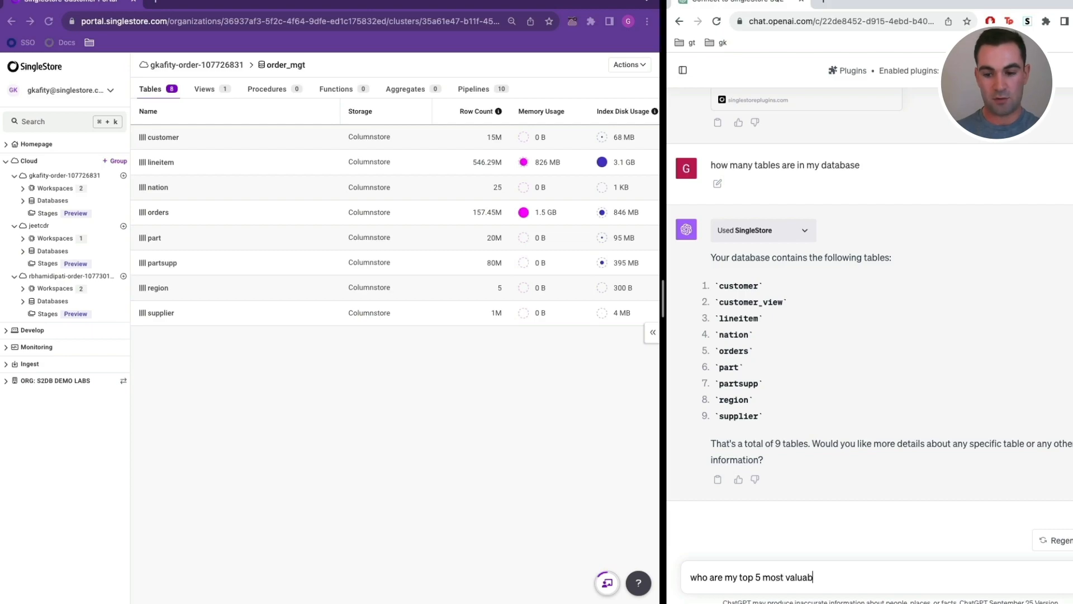
{"action": "type", "text": "le customers?"}
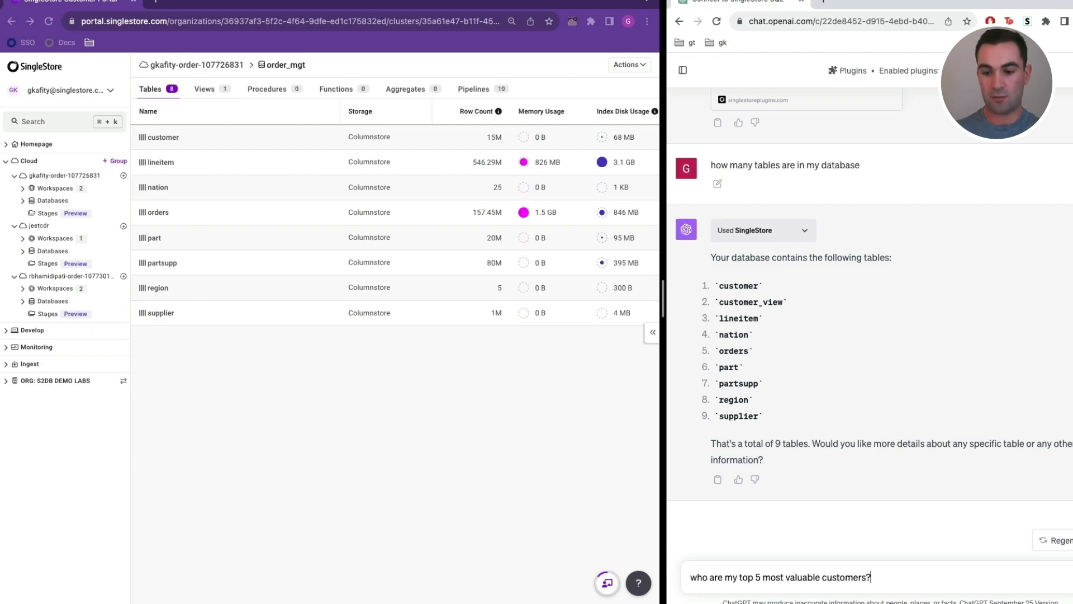
{"action": "key", "text": "Return"}
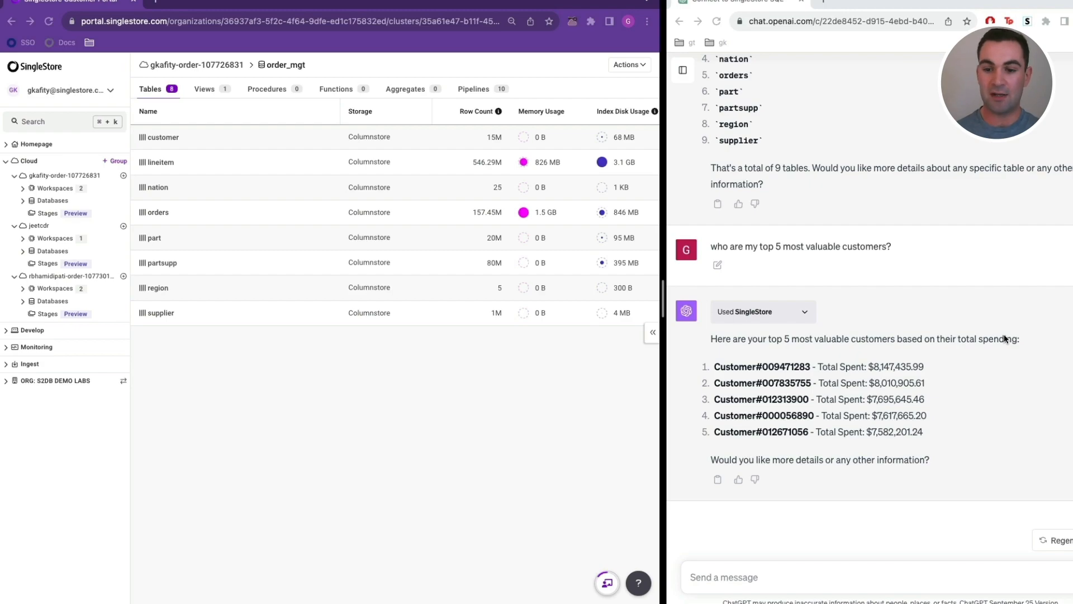
Expand the Used SingleStore details and select the SQL query summing order totals per customer.
{"action": "left_click", "coordinate": [804, 315]}
{"action": "scroll", "coordinate": [839, 336], "scroll_direction": "up", "scroll_amount": 3}
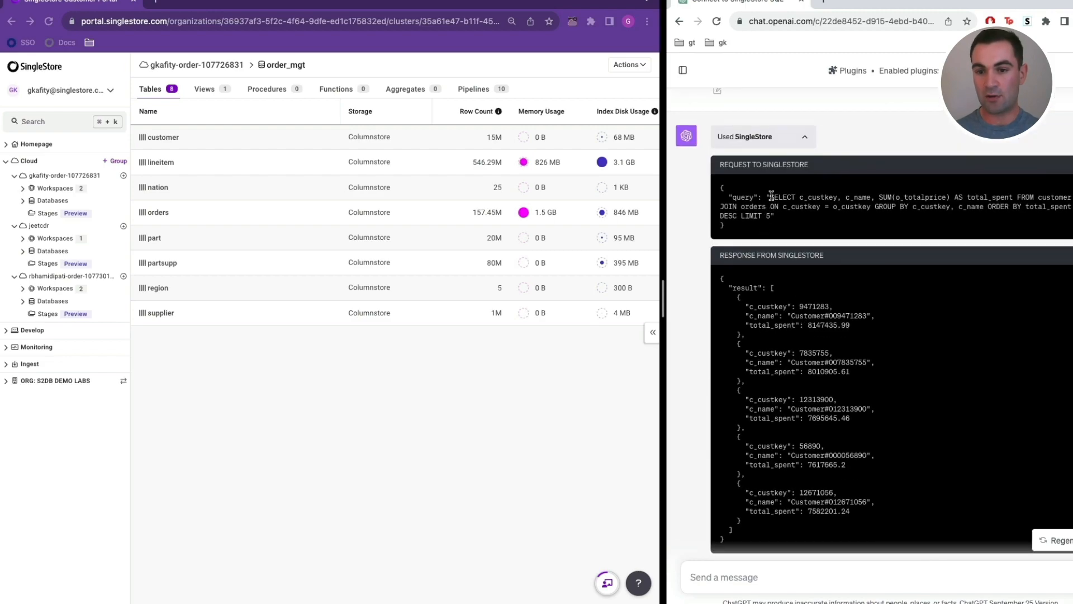
{"action": "left_click_drag", "start_coordinate": [770, 195], "coordinate": [772, 217]}
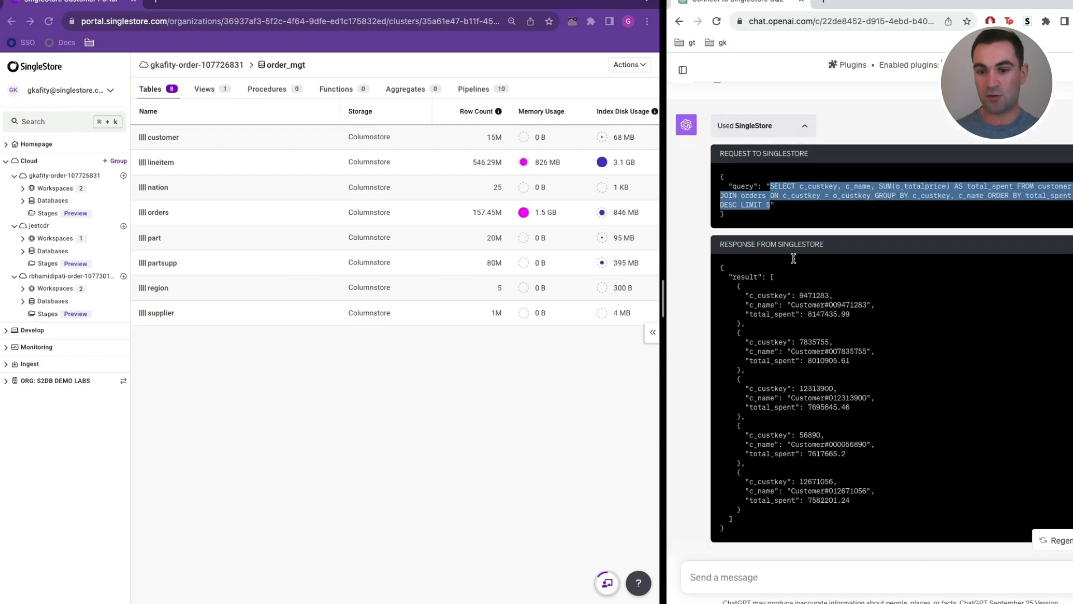
{"action": "scroll", "coordinate": [788, 261], "scroll_direction": "down", "scroll_amount": 3}
{"action": "scroll", "coordinate": [820, 326], "scroll_direction": "down", "scroll_amount": 3}
{"action": "scroll", "coordinate": [821, 326], "scroll_direction": "down", "scroll_amount": 2}
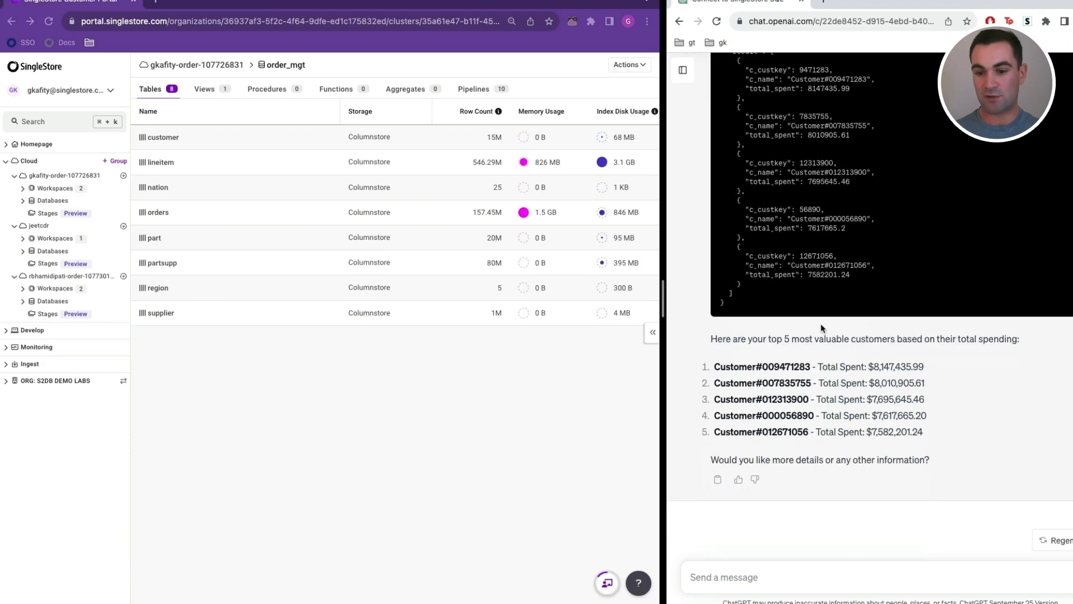